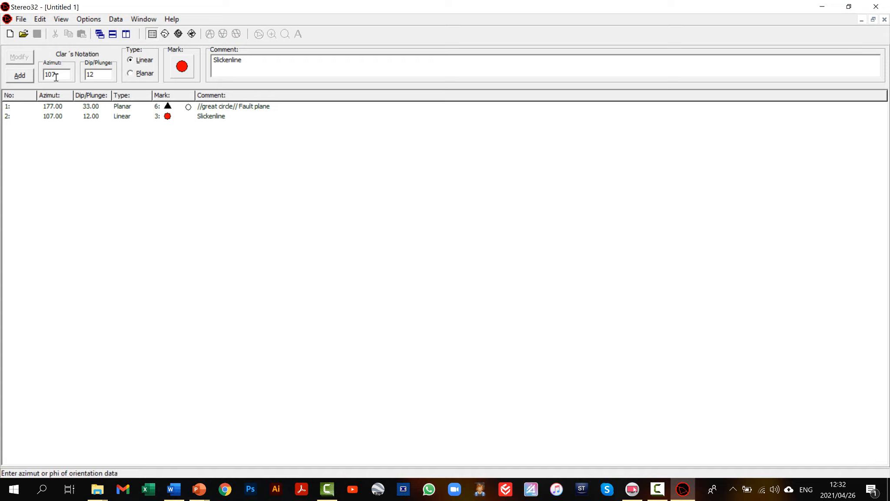
Set up a new linear measurement with azimuth 177 and plunge 33.
left_click_drag(55, 77, 45, 77)
type("177")
left_click_drag(103, 74, 87, 73)
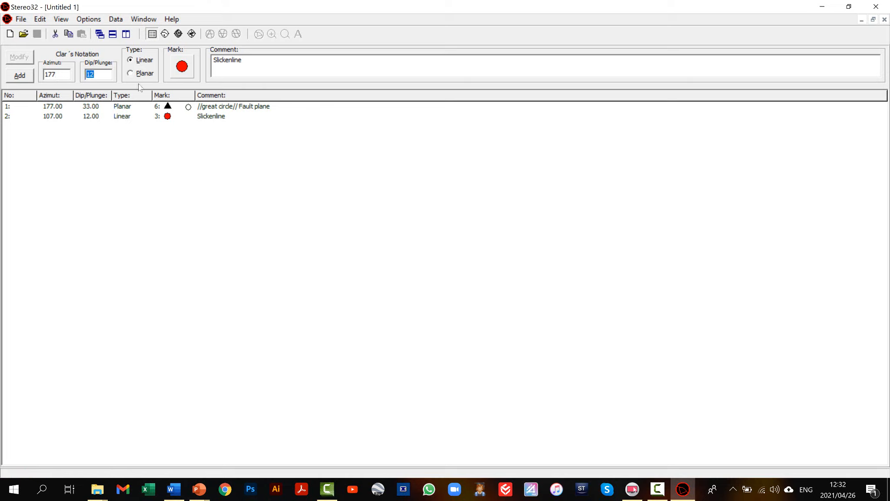
type("33")
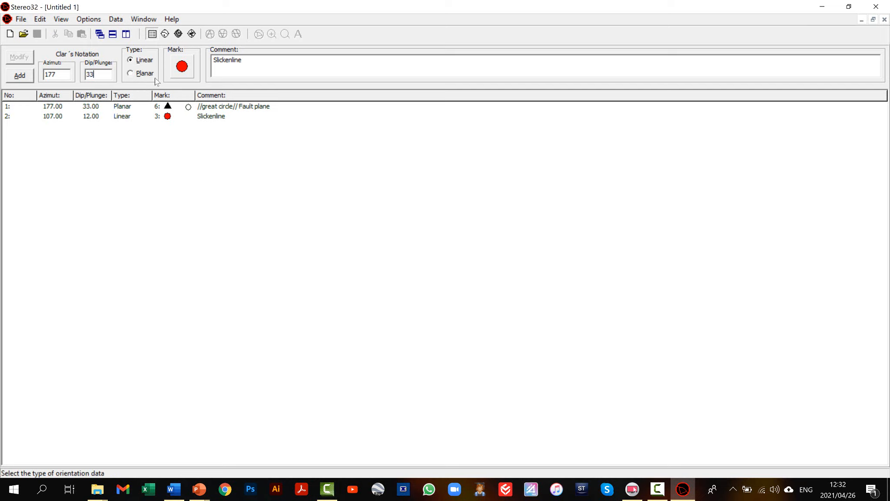
left_click(134, 61)
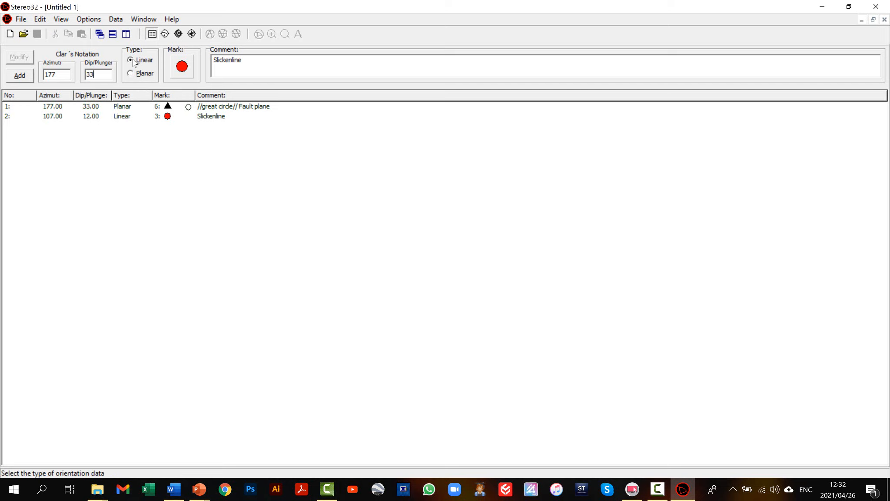
Change the linear mark's fill colour to clLime.
left_click(182, 72)
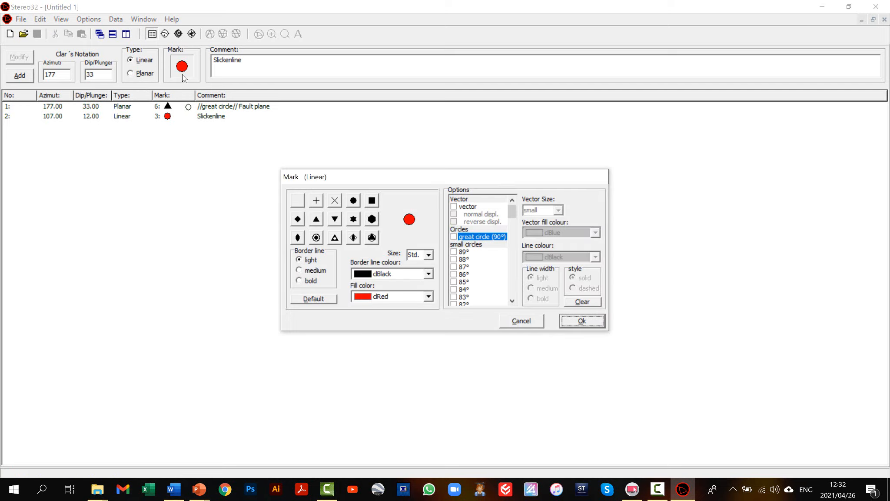
left_click(429, 296)
left_click(377, 318)
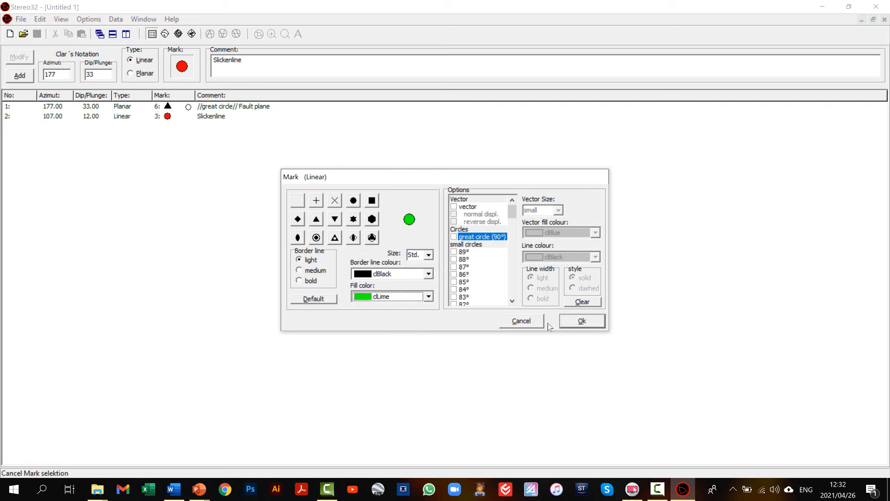
left_click(592, 323)
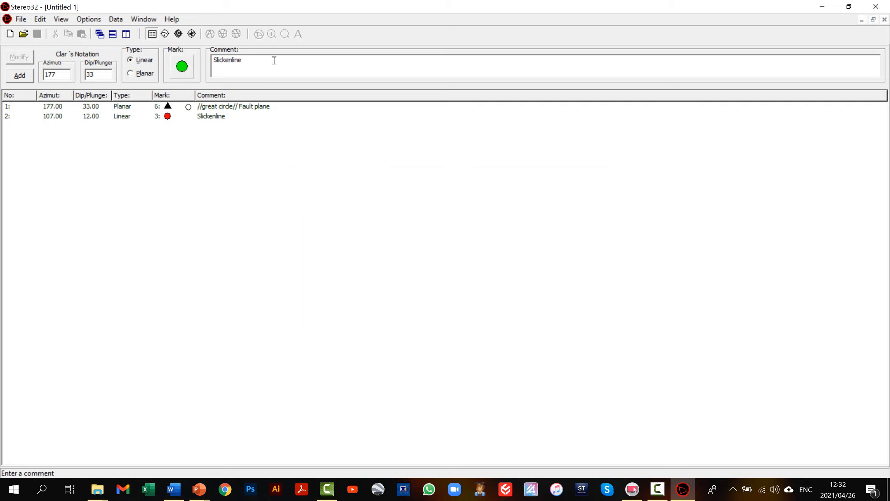
Add the measurement to the data with the comment "Dip line" and display the stereographic plot.
left_click_drag(275, 61, 212, 61)
type("Dip line")
left_click(22, 76)
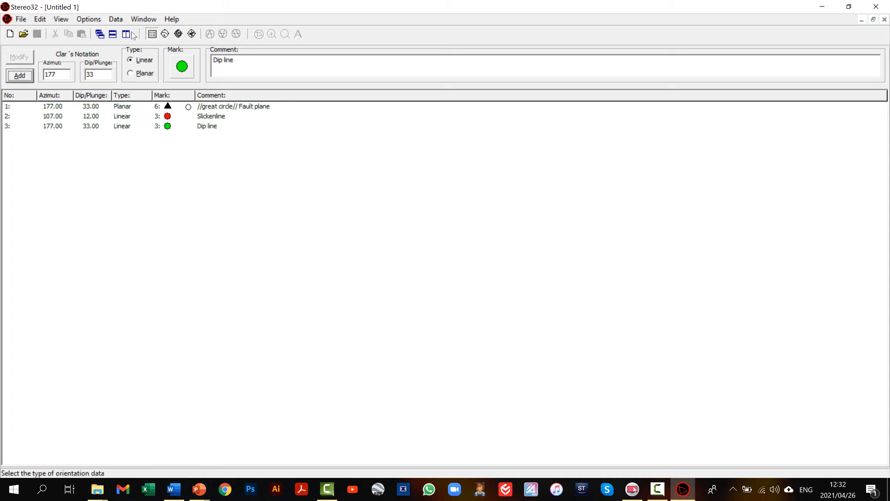
left_click(166, 34)
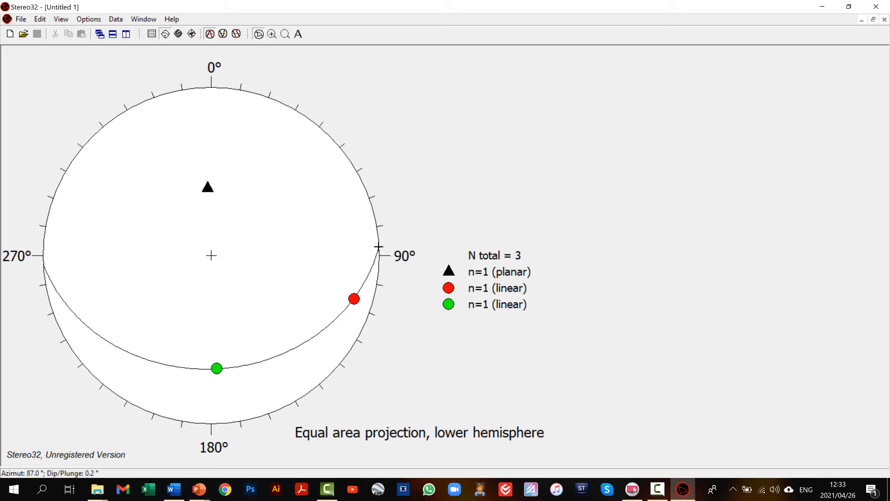
Return to the data table and set up another linear measurement with azimuth 87 and plunge 0.
left_click(152, 34)
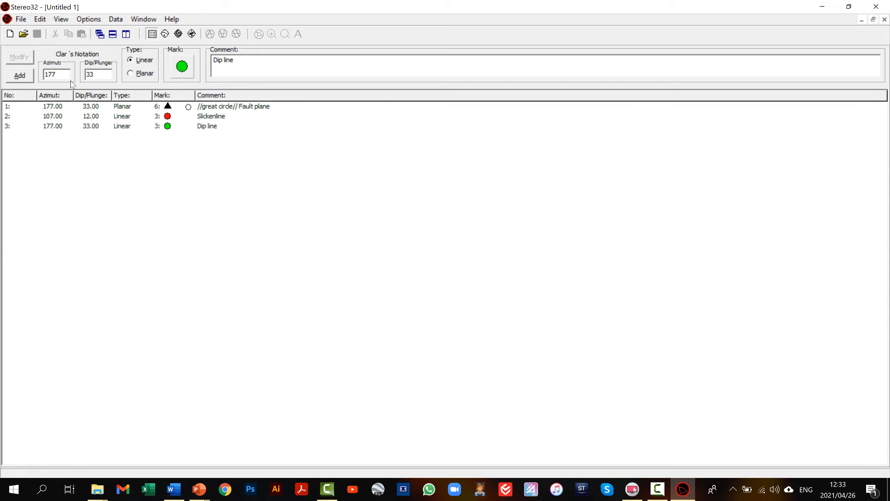
left_click_drag(66, 75, 40, 74)
type("87")
key("Tab")
type("0")
Change the linear mark's fill colour to clBlue for the new measurement.
left_click(182, 67)
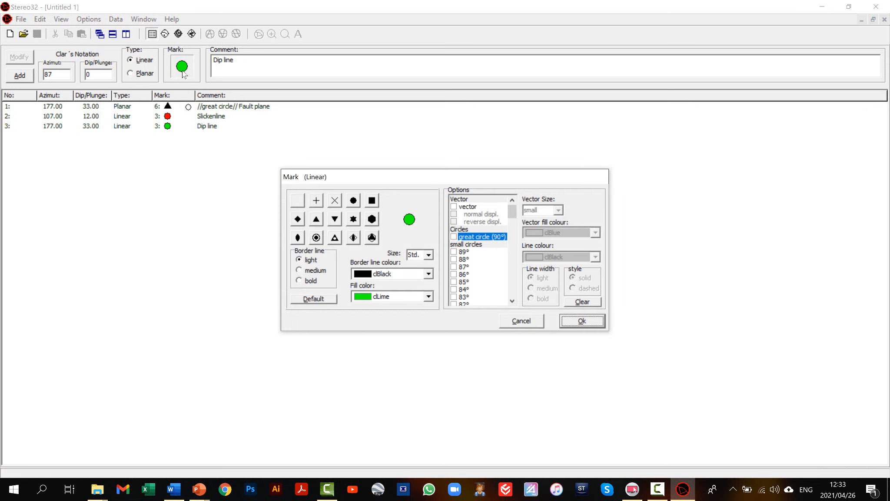
left_click(429, 255)
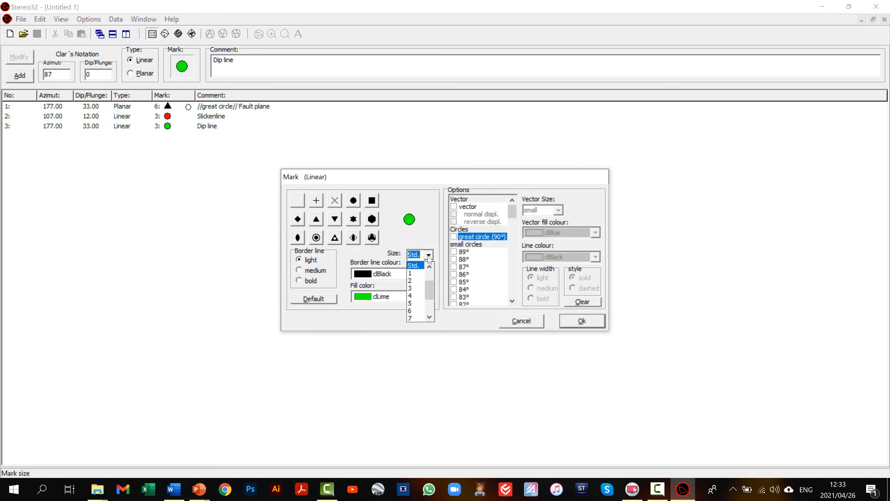
left_click(428, 256)
left_click(428, 300)
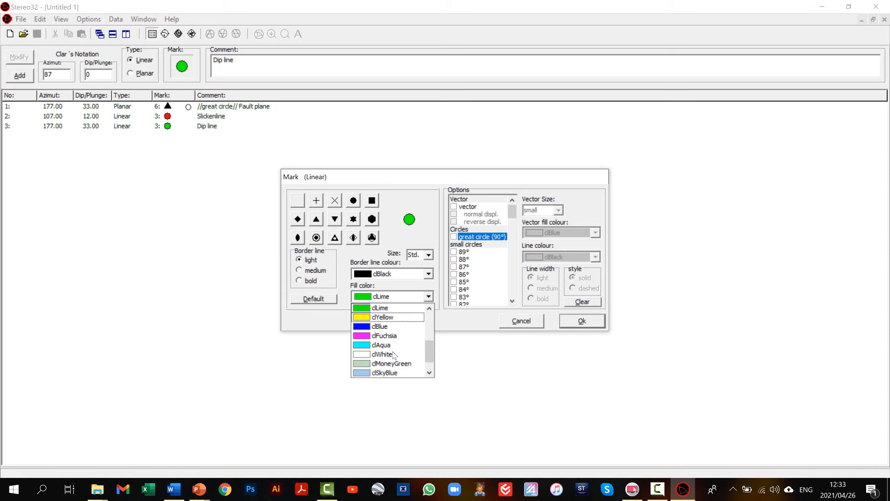
left_click(382, 327)
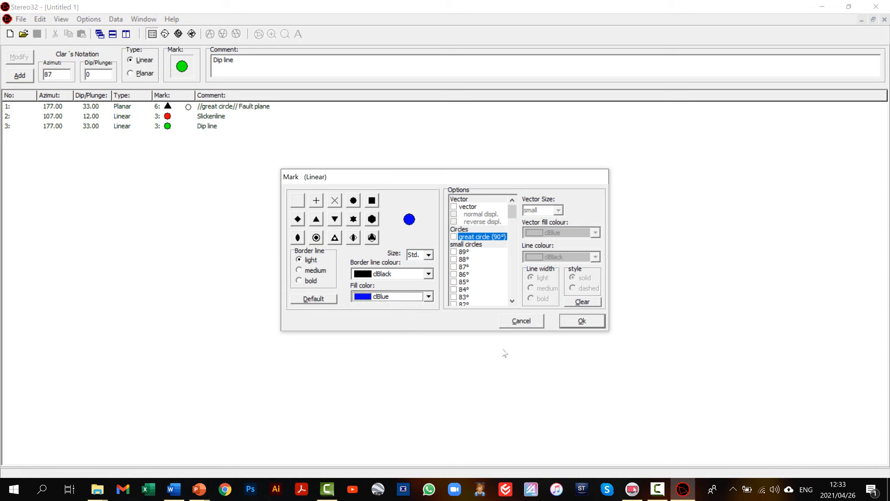
left_click(582, 321)
Add the measurement to the data with the comment "Strike line" and display the stereographic plot.
left_click_drag(241, 60, 213, 59)
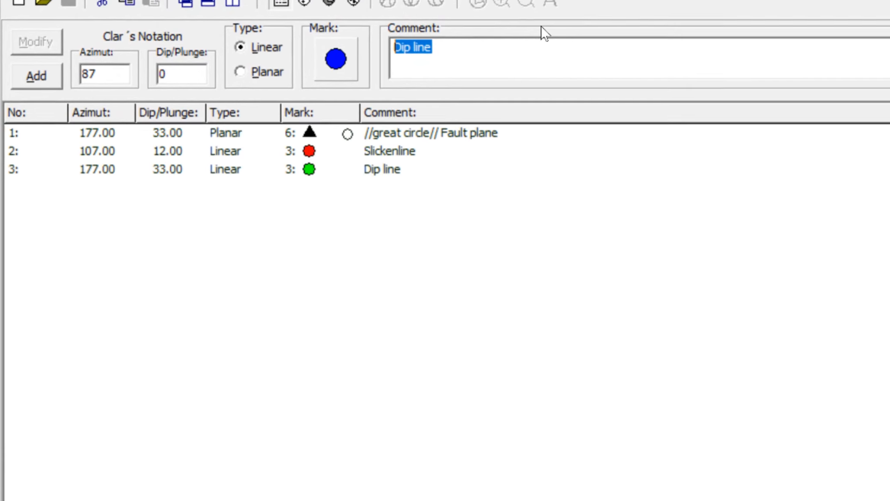
type("Strik")
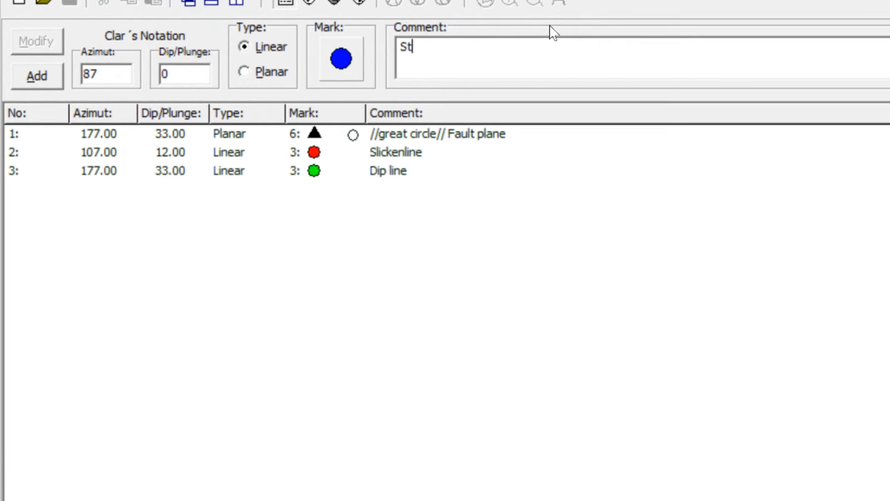
type("e line")
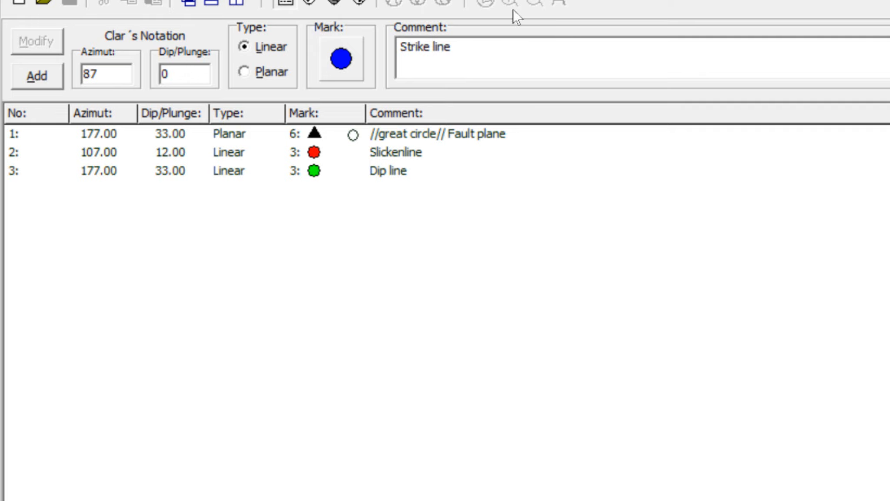
left_click(39, 81)
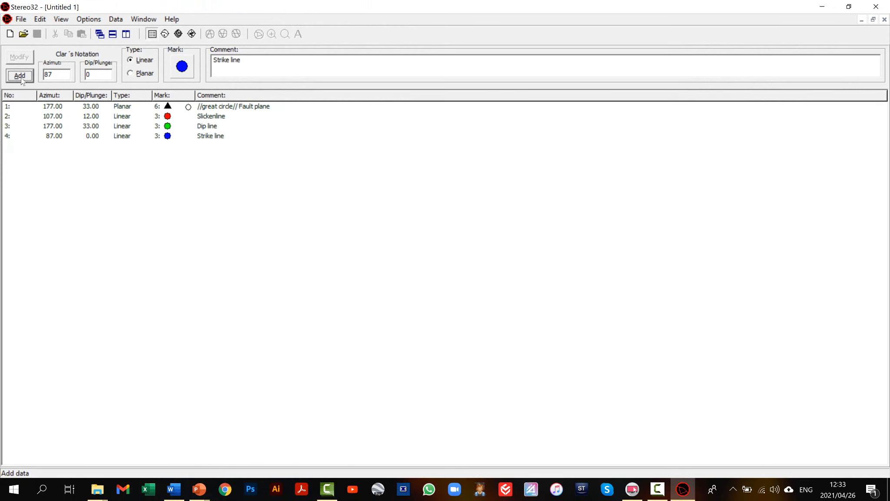
left_click(165, 34)
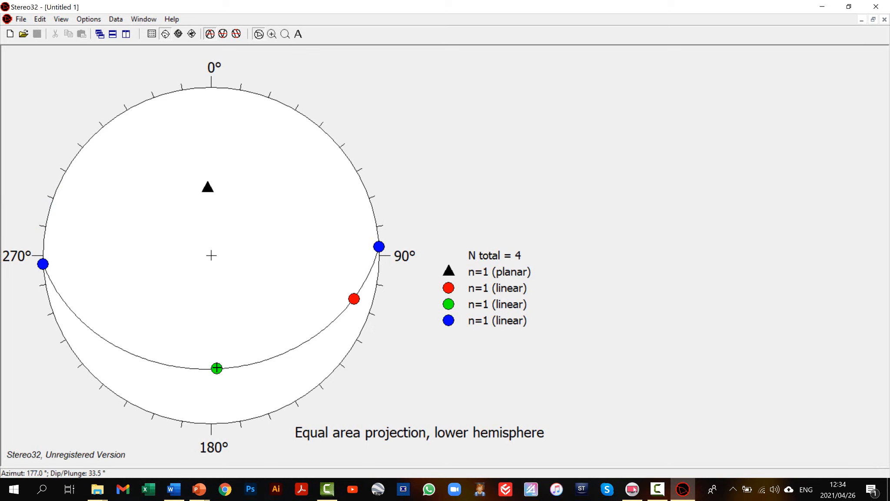
Measure the fault plane's dip angle on the stereonet, from the green dip line point straight out to the outer circle.
left_click_drag(216, 369, 222, 421)
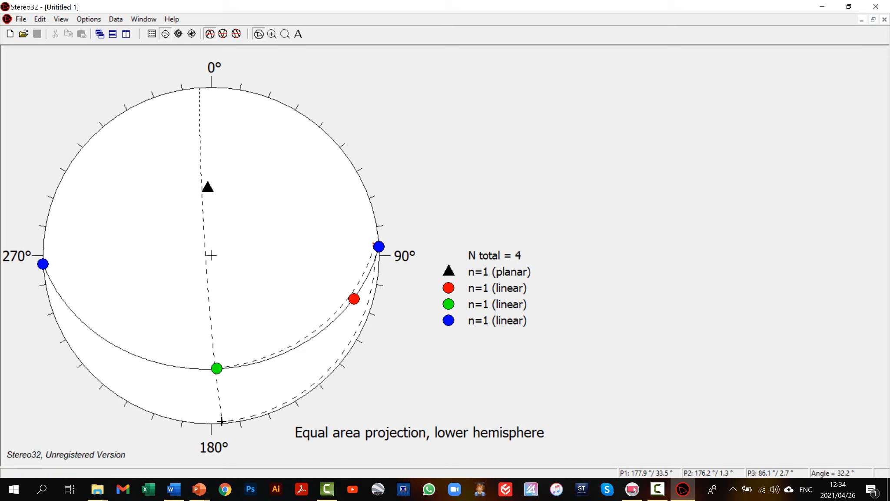
left_click_drag(222, 421, 222, 423)
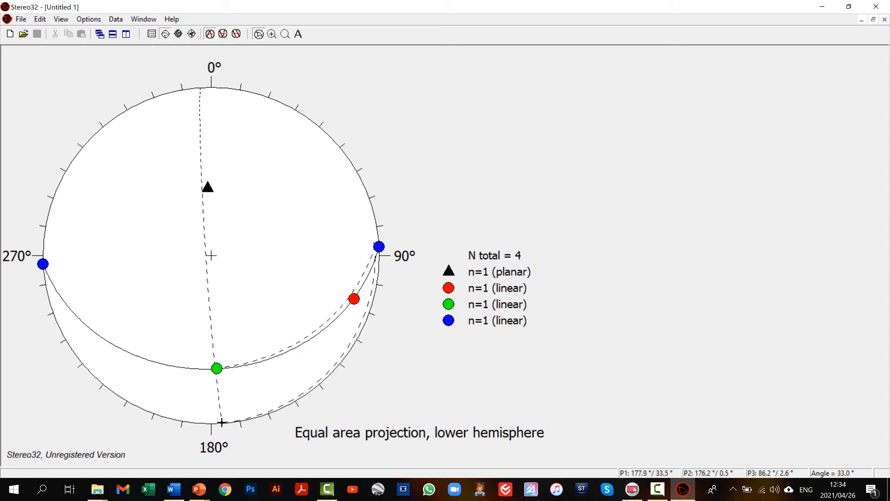
left_click_drag(221, 422, 222, 422)
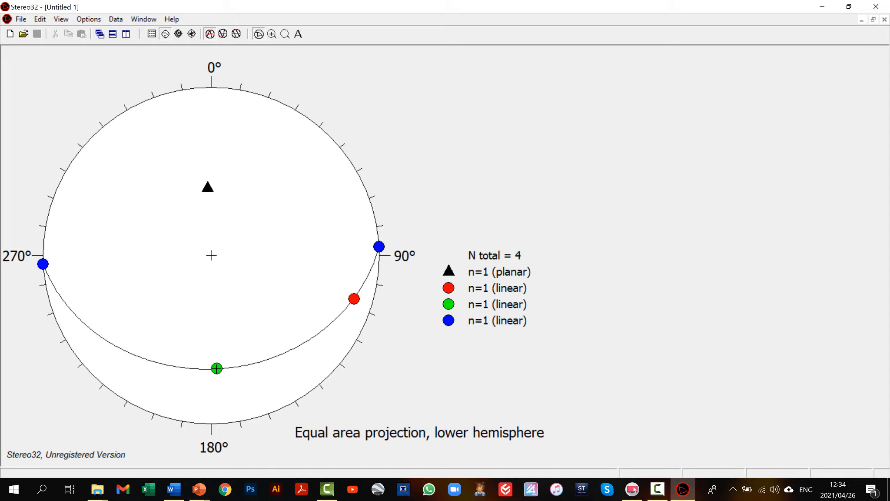
left_click_drag(217, 368, 225, 425)
Measure the angles from the fault plane's pole to the stereonet centre and to the green dip line point.
left_click_drag(208, 188, 211, 256)
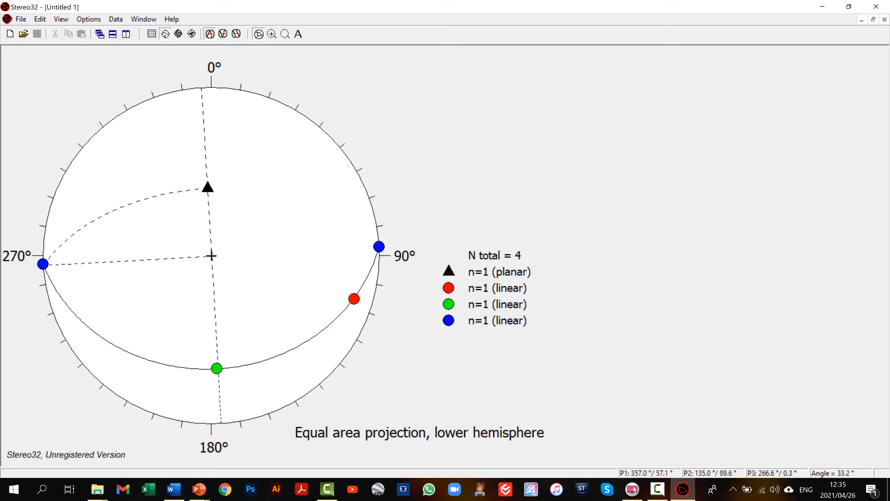
left_click_drag(211, 256, 212, 256)
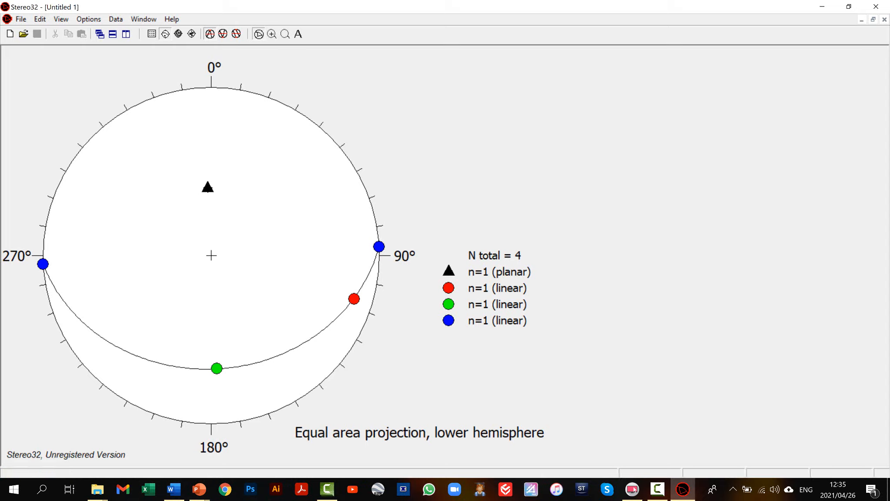
left_click_drag(208, 187, 216, 369)
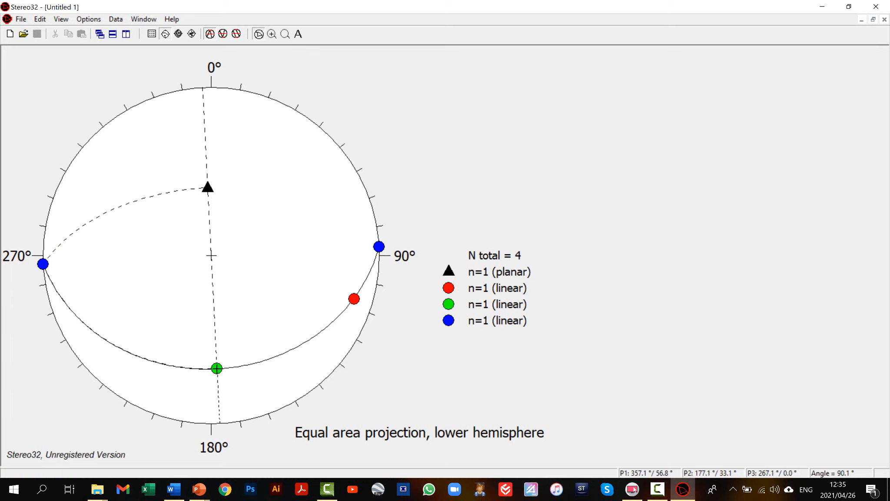
left_click_drag(217, 368, 216, 368)
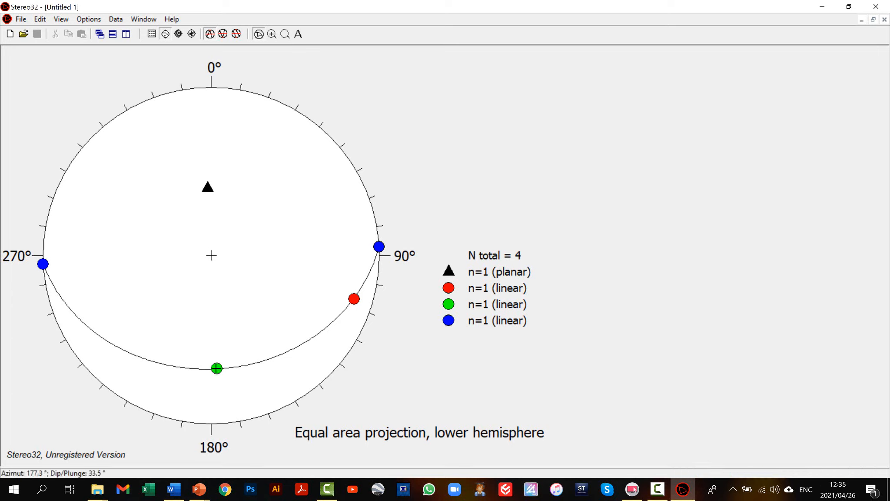
Measure the angles from the dip line to both blue strike line points, and from the red slickenline to the eastern strike point.
mouse_move(217, 368)
left_mouse_down()
mouse_move(246, 371)
mouse_move(379, 246)
left_mouse_up()
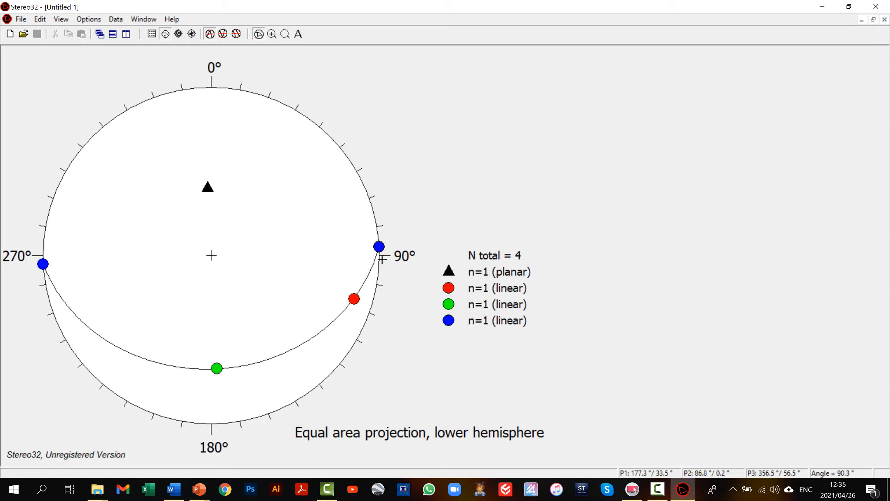
left_click_drag(379, 246, 379, 246)
left_click_drag(216, 369, 44, 264)
left_click_drag(43, 263, 43, 264)
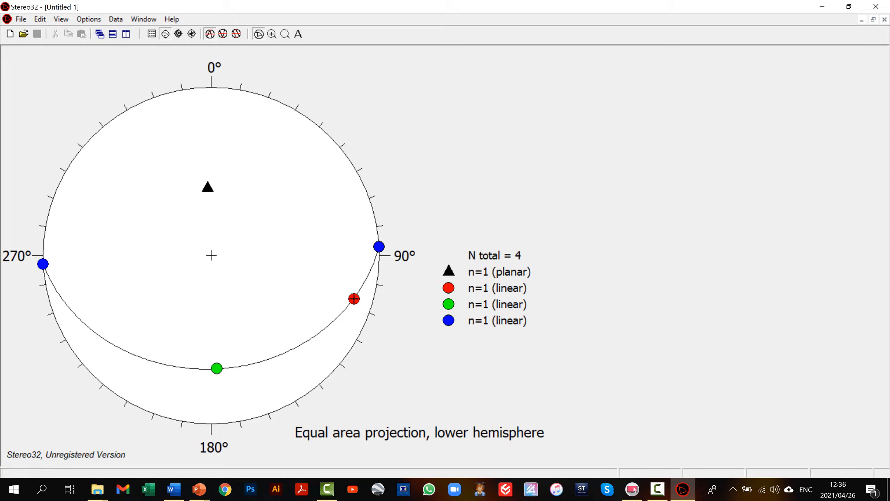
left_click_drag(355, 299, 379, 247)
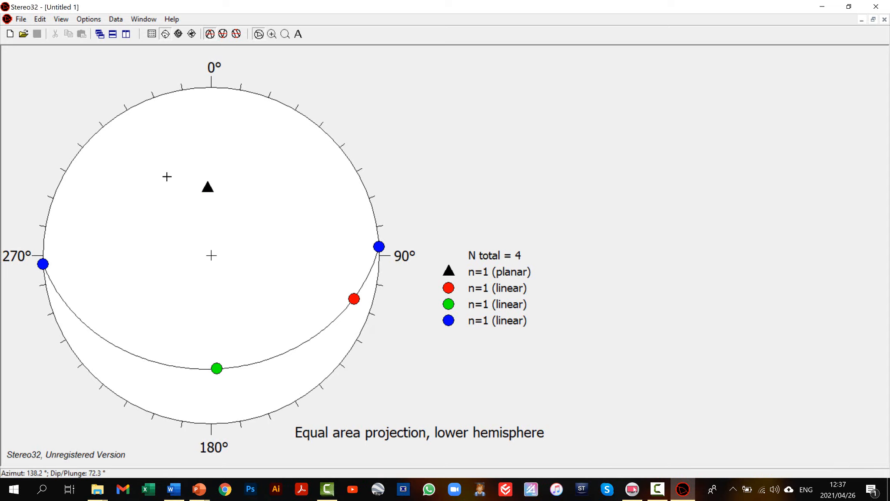
Calculate the angular relations between the Slickenline and Strike line entries in the data table and highlight the resulting angle.
left_click(152, 34)
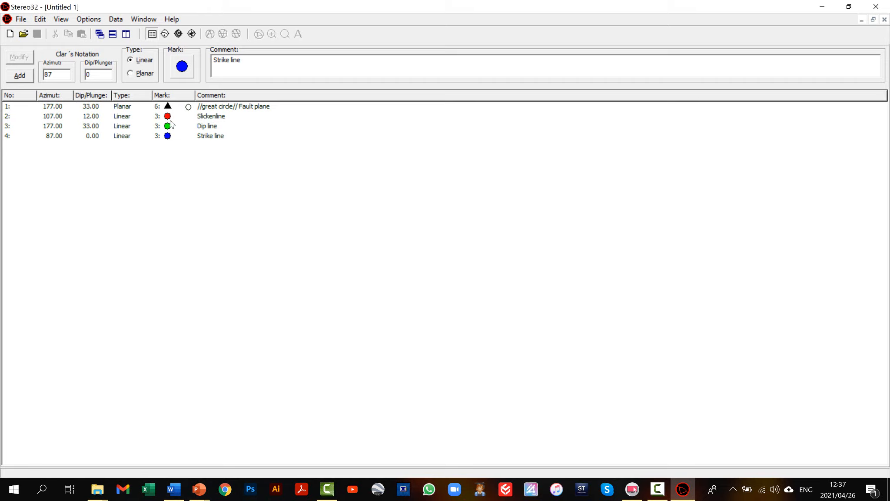
left_click(189, 116)
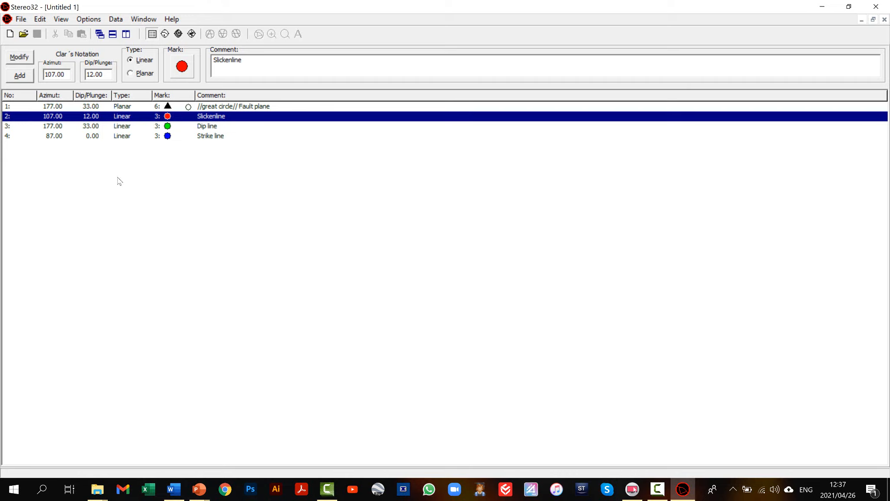
left_click(121, 137, "ctrl")
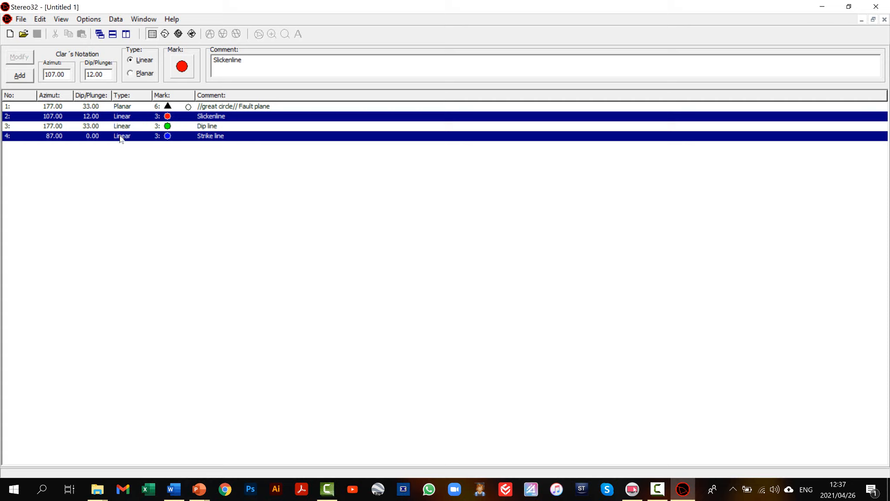
right_click(121, 137)
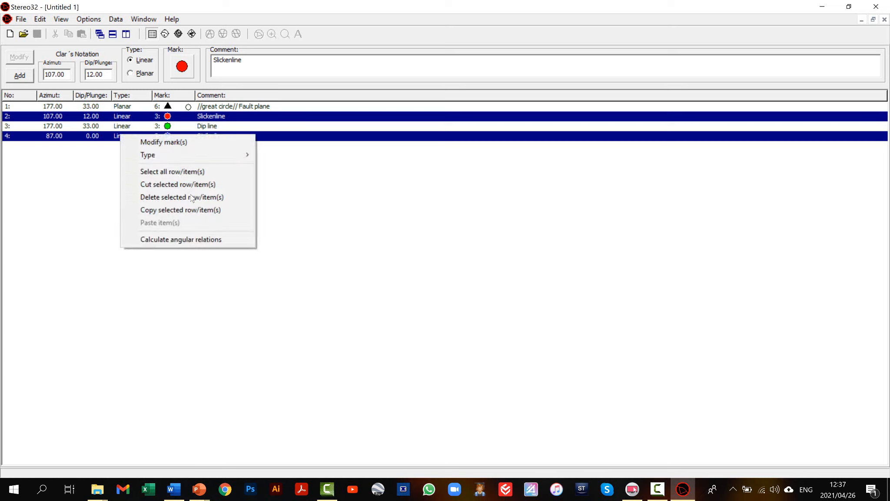
mouse_move(176, 150)
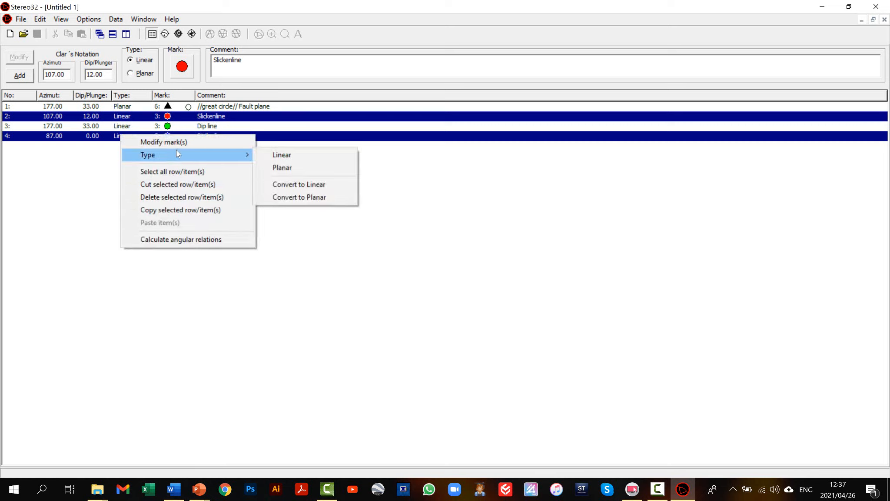
left_click(193, 240)
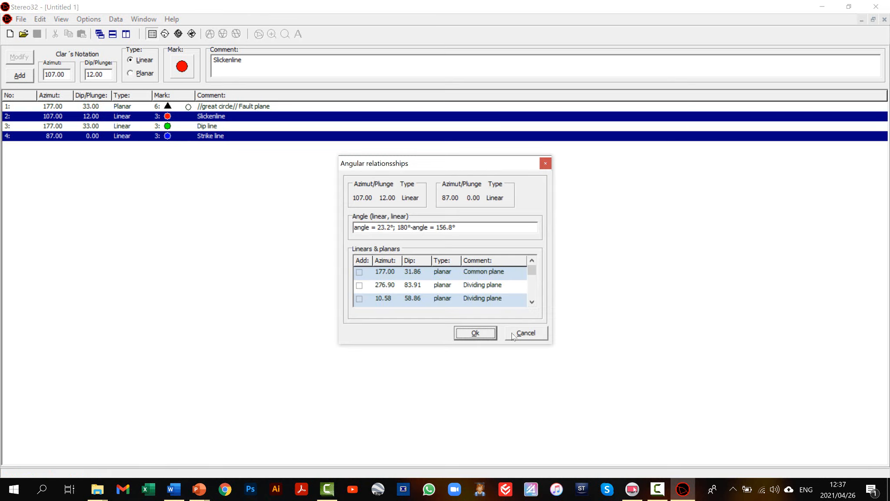
left_click_drag(458, 227, 343, 216)
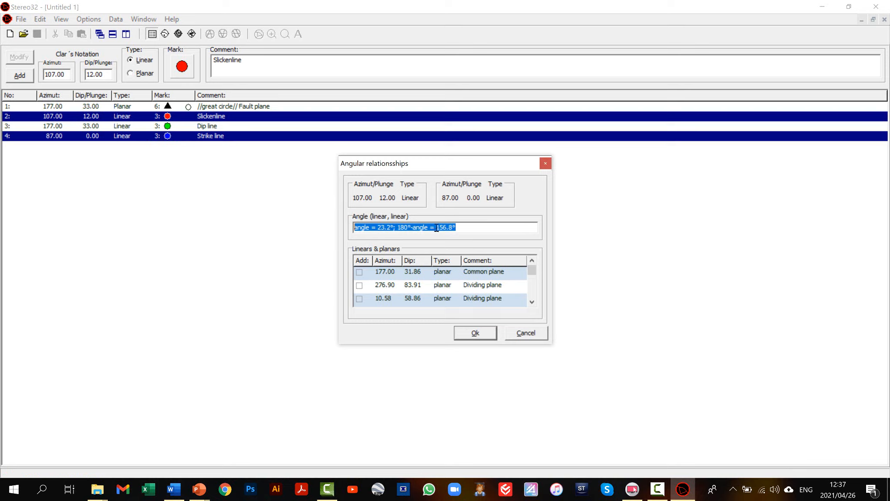
Highlight the supplementary angle and the acute angle in the angular relationships result, and close the dialog.
left_click(456, 226)
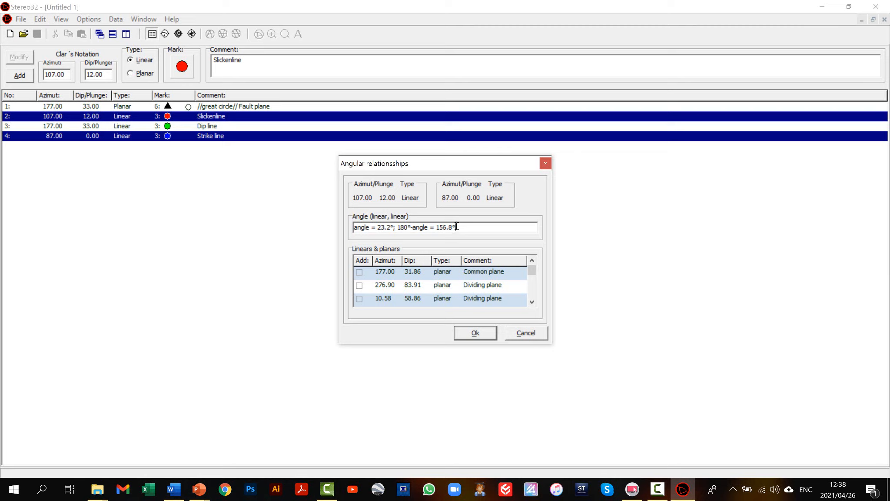
left_click_drag(457, 226, 436, 227)
left_click_drag(375, 227, 430, 230)
left_click(486, 333)
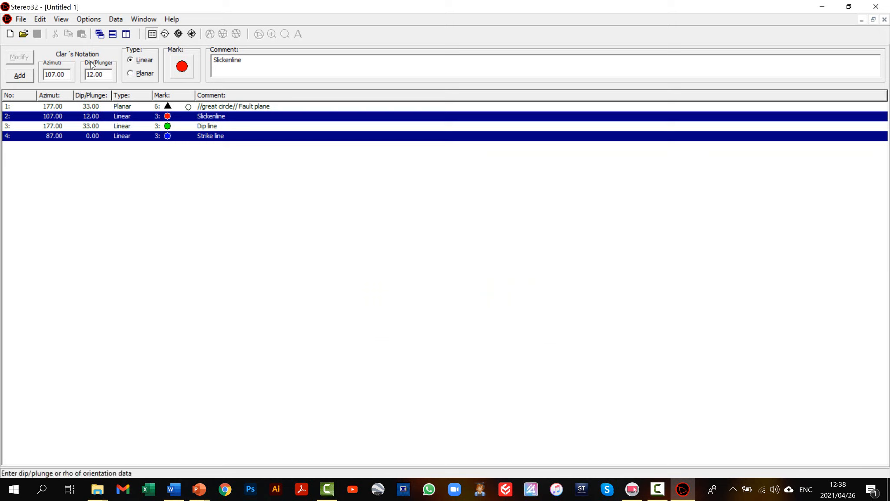
Return to the stereonet plot, trace between the two blue strike line points, and measure from the red slickenline to the eastern one.
left_click(165, 34)
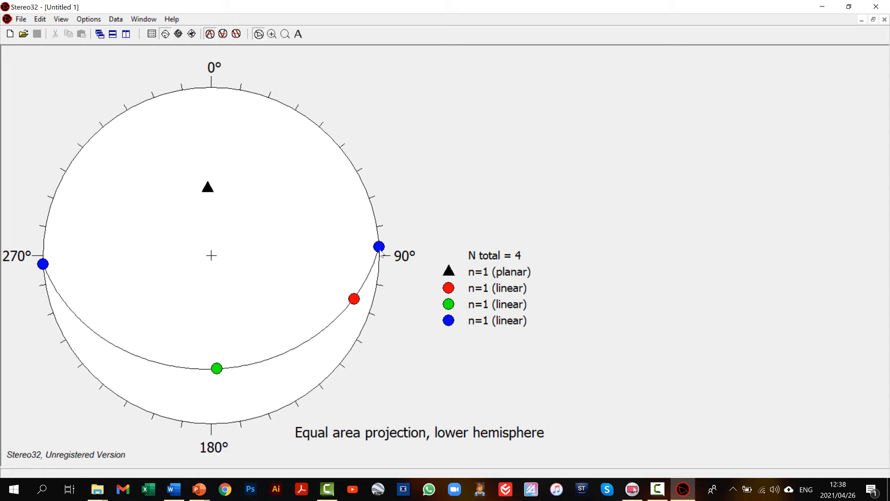
left_click_drag(379, 246, 43, 264)
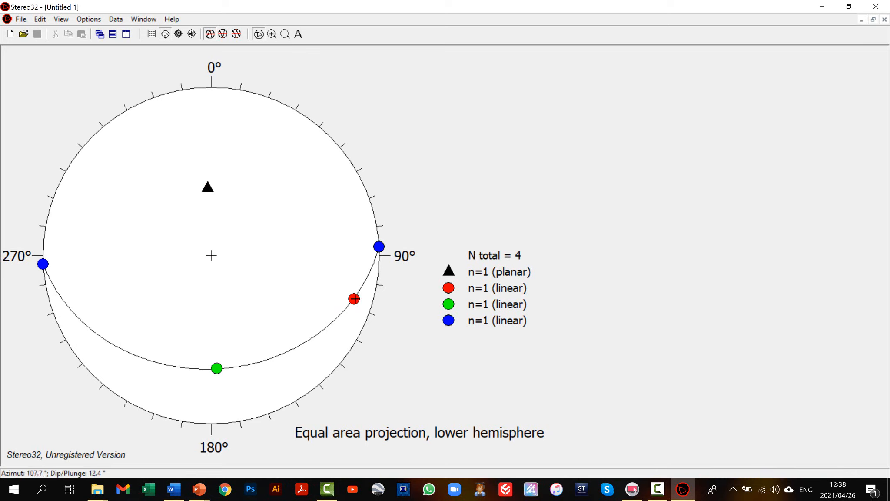
left_click(354, 299)
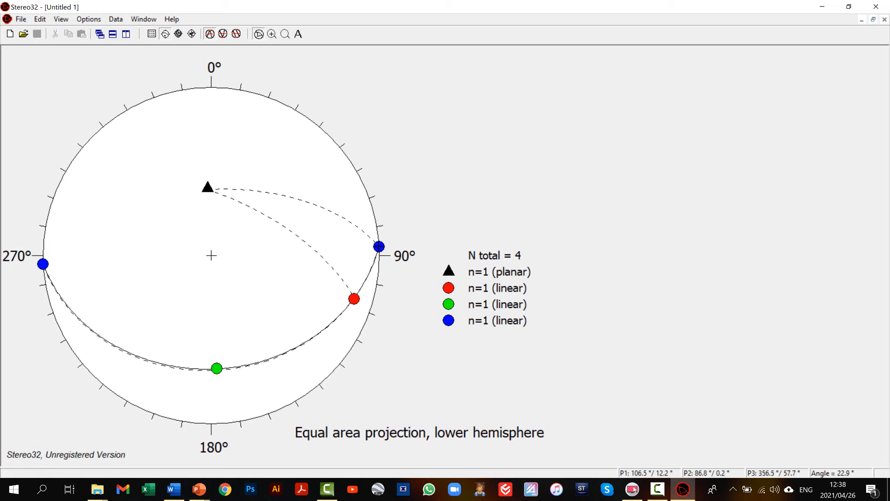
left_click(378, 247)
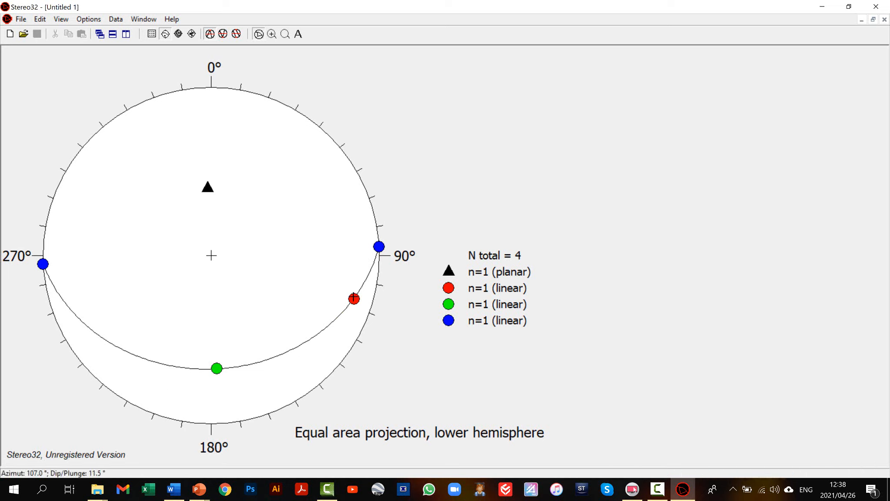
left_click(354, 298)
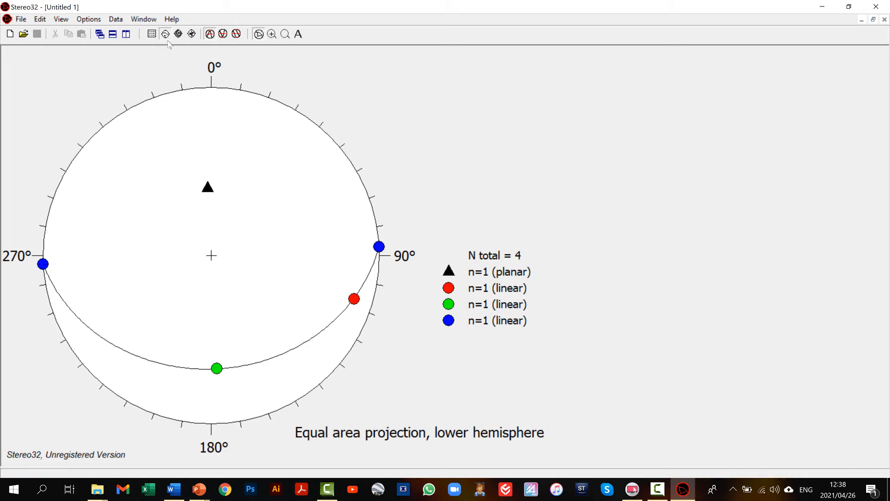
Recalculate the angular relations between the selected Slickenline and Strike line entries in the data table and highlight the angle result.
left_click(152, 34)
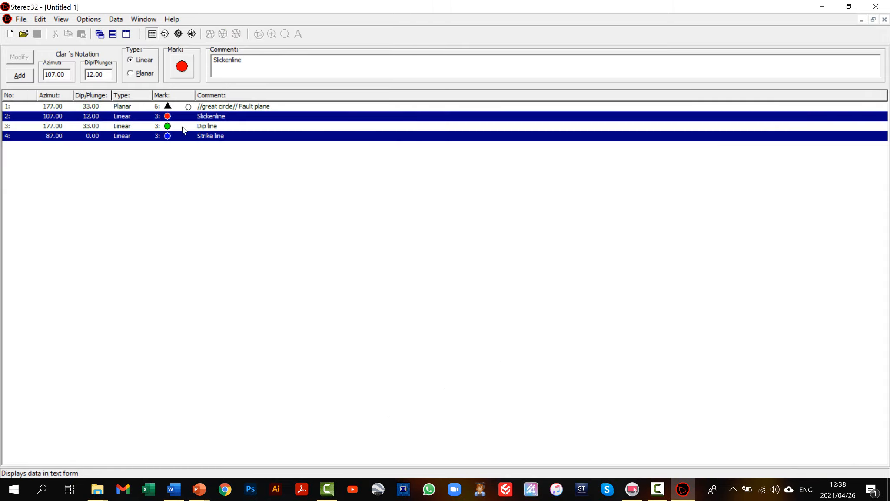
right_click(207, 118)
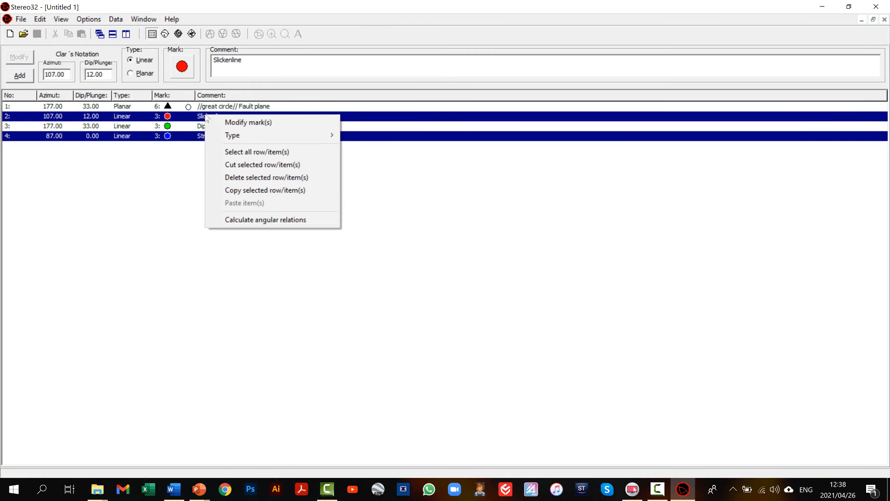
left_click(268, 219)
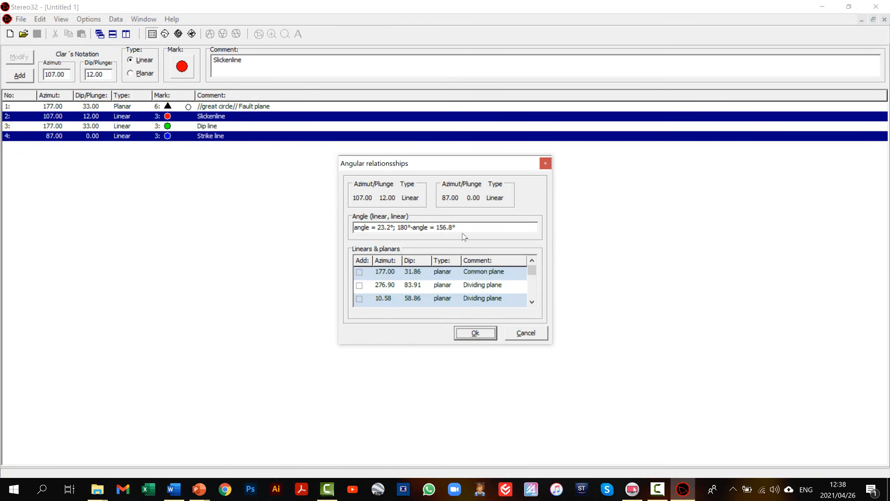
left_click_drag(459, 228, 339, 217)
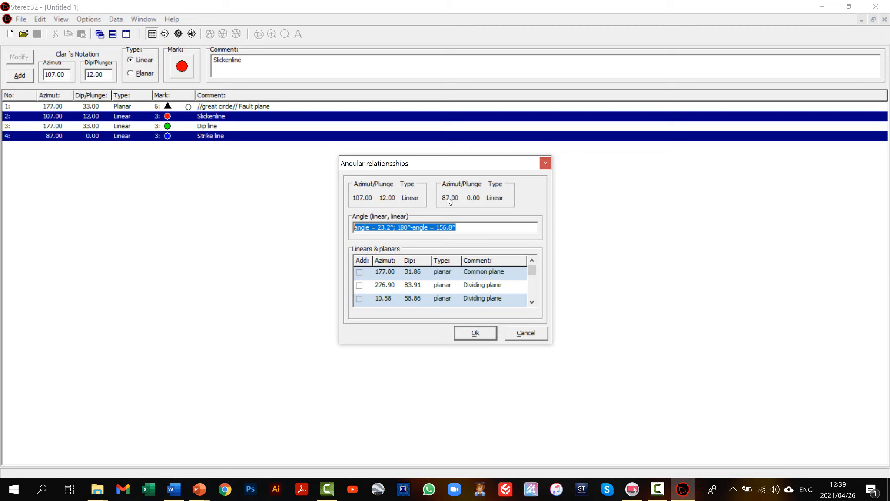
left_click_drag(471, 226, 345, 226)
Examine the common plane, dividing planes and dividing directions in the angular relationships list, sort it by comment, and close the dialog.
left_click(532, 301)
left_click(533, 302)
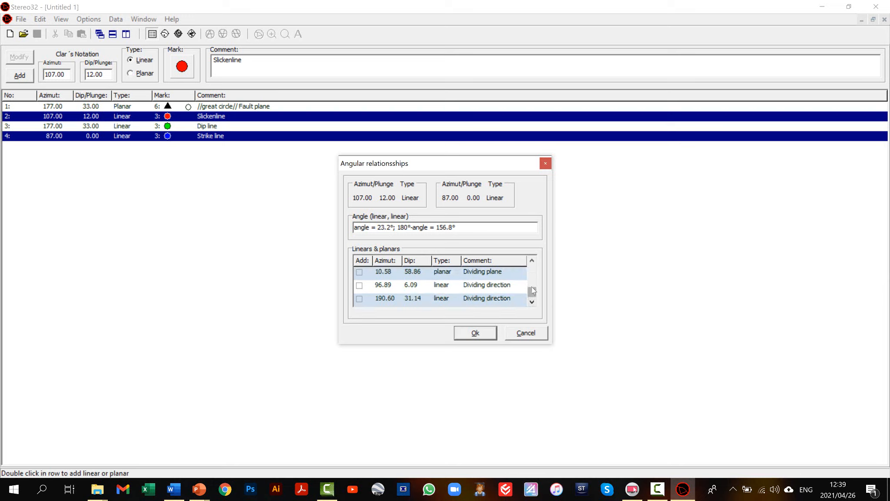
left_click_drag(531, 286, 529, 265)
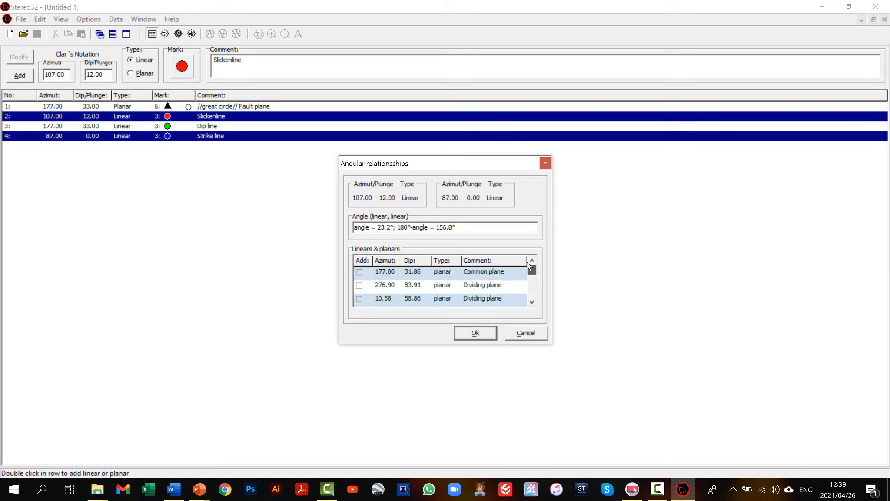
left_click(429, 272)
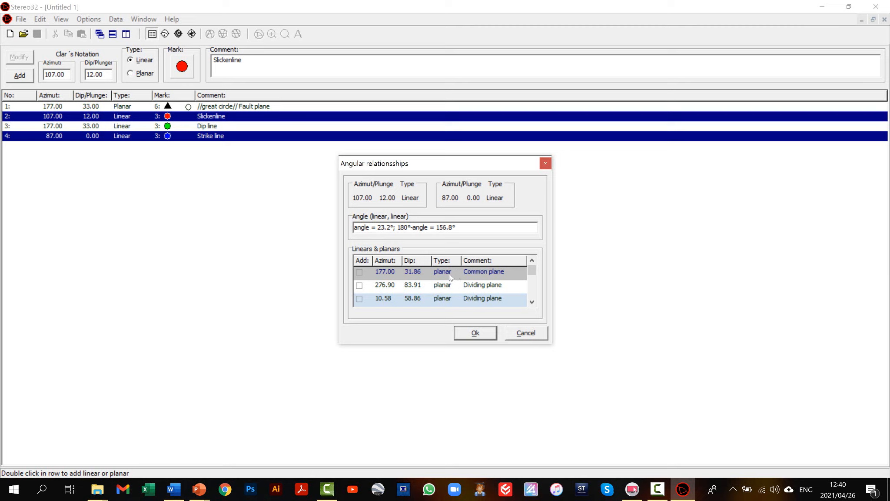
left_click(405, 286)
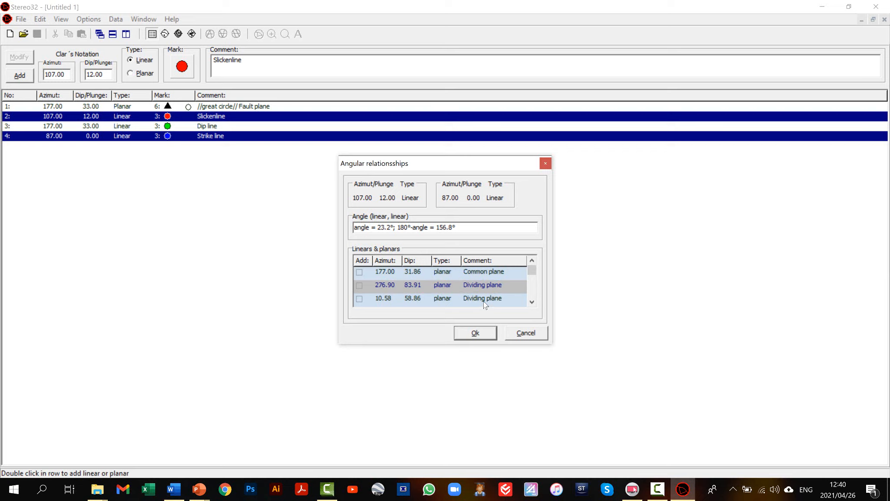
left_click(532, 302)
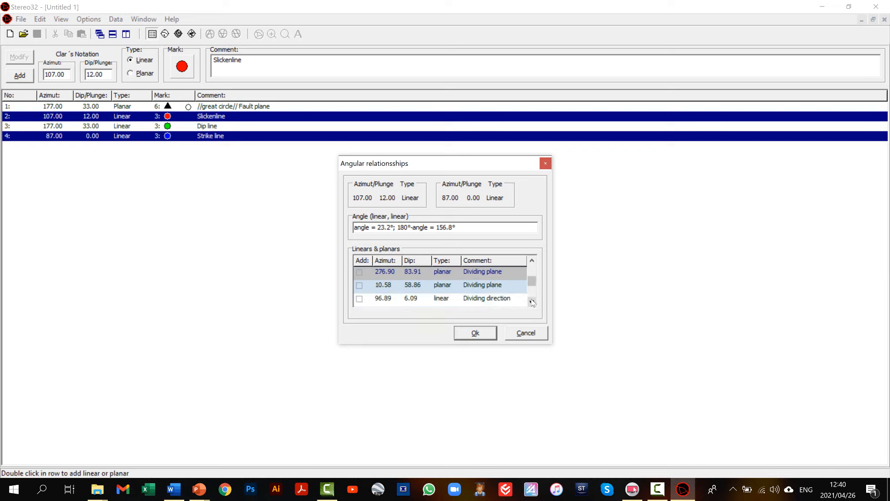
left_click(531, 301)
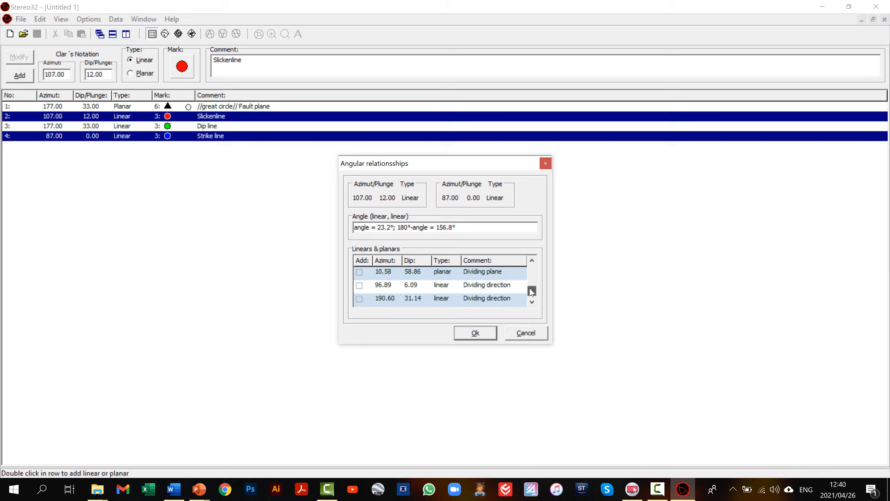
left_click_drag(530, 290, 538, 258)
left_click(485, 261)
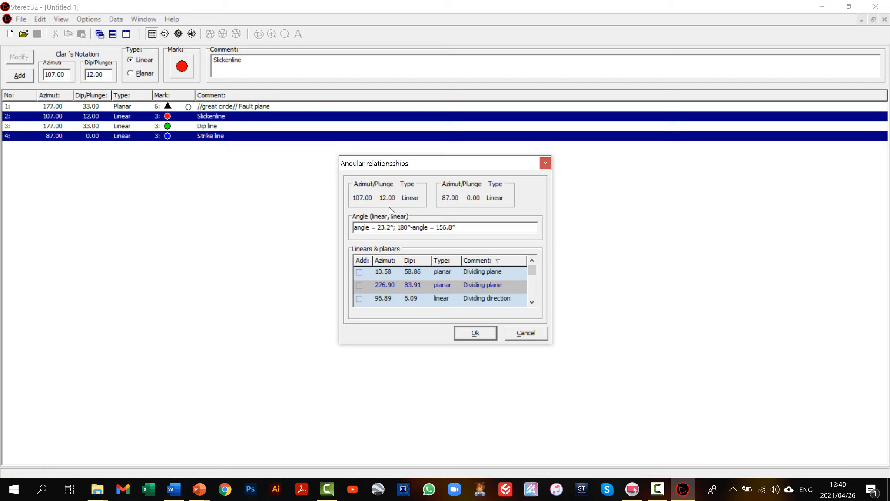
left_click(485, 335)
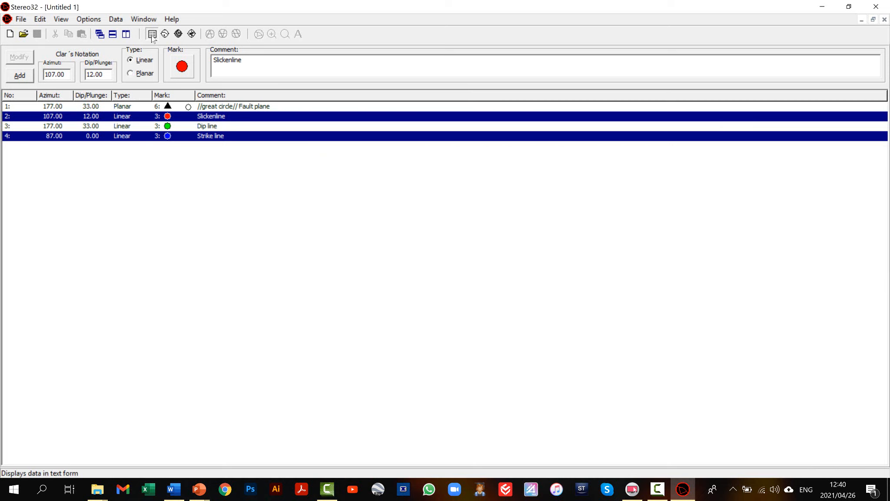
Measure the angles on the stereonet from the red slickenline point to the eastern and western blue strike line points.
left_click(165, 34)
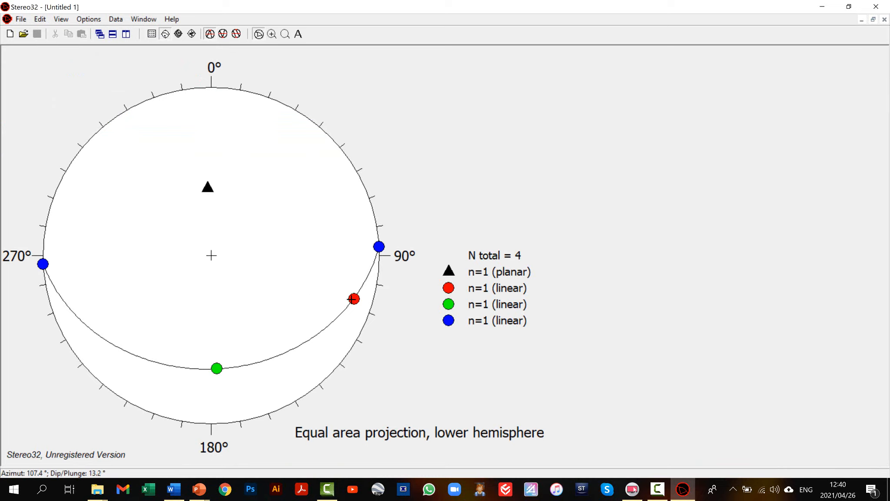
left_click_drag(353, 298, 379, 247)
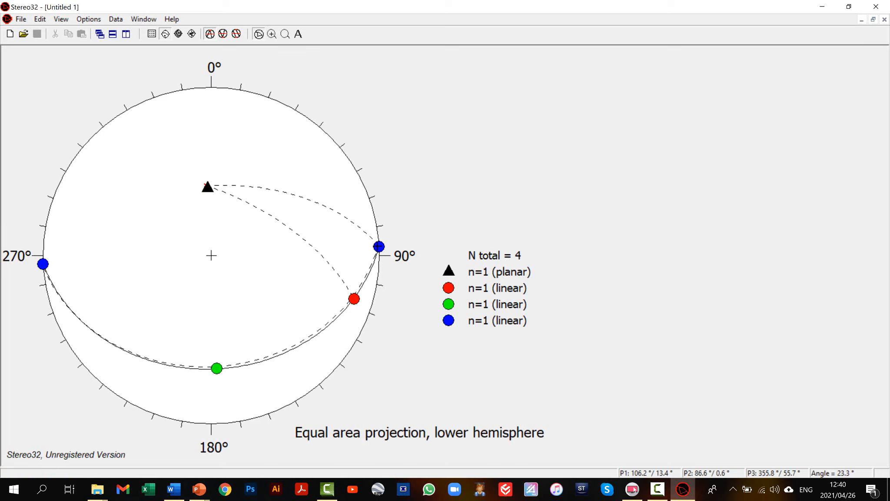
left_click_drag(379, 247, 378, 247)
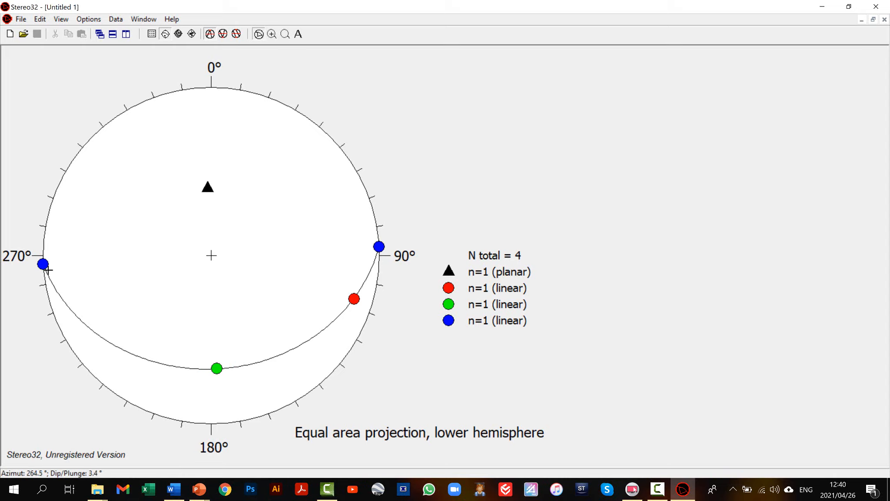
left_click_drag(43, 264, 74, 312)
left_click_drag(357, 298, 379, 246)
left_click_drag(354, 297, 43, 264)
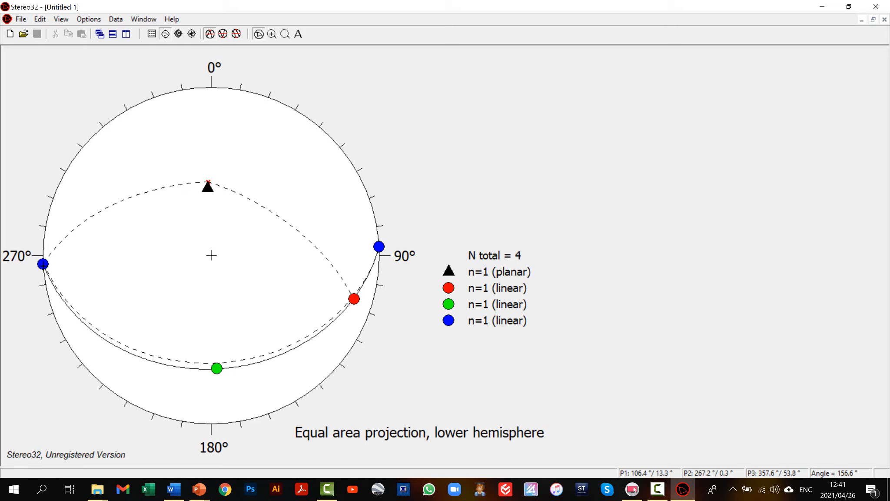
left_click_drag(43, 263, 42, 264)
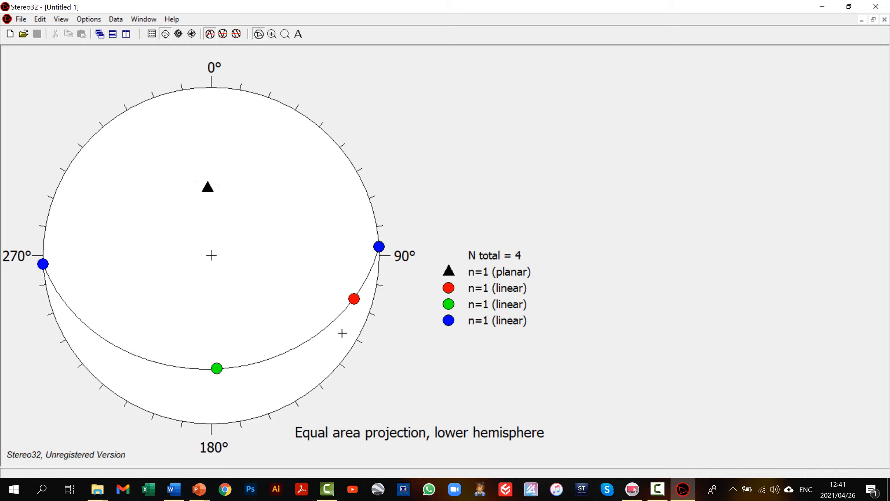
Measure the angle from the red slickenline to the eastern strike line point once more.
left_click_drag(354, 298, 379, 246)
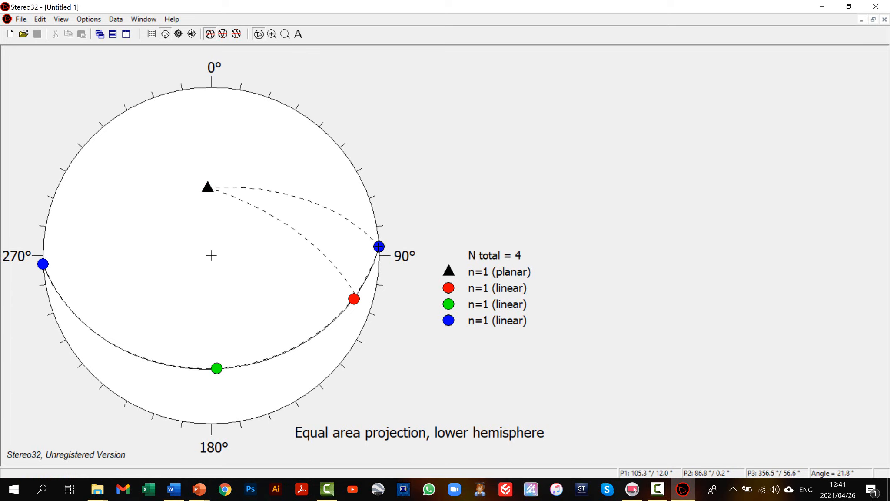
left_click_drag(379, 247, 379, 246)
left_click_drag(379, 246, 379, 246)
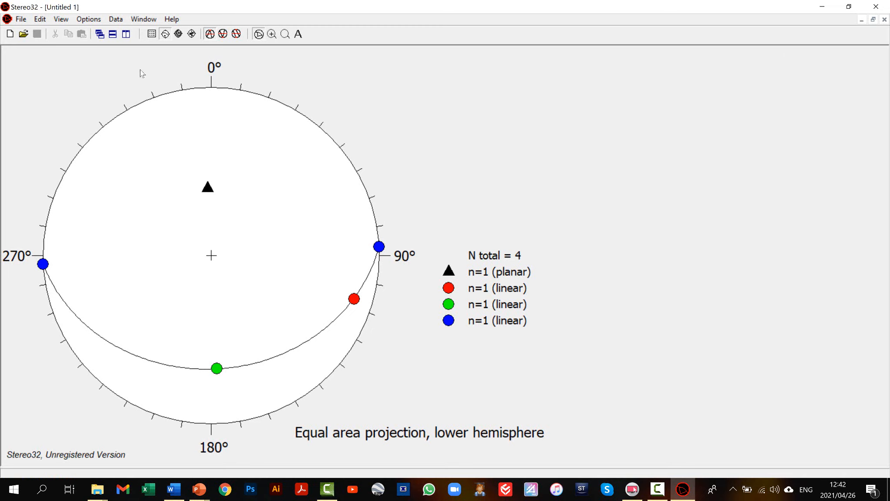
left_click(152, 34)
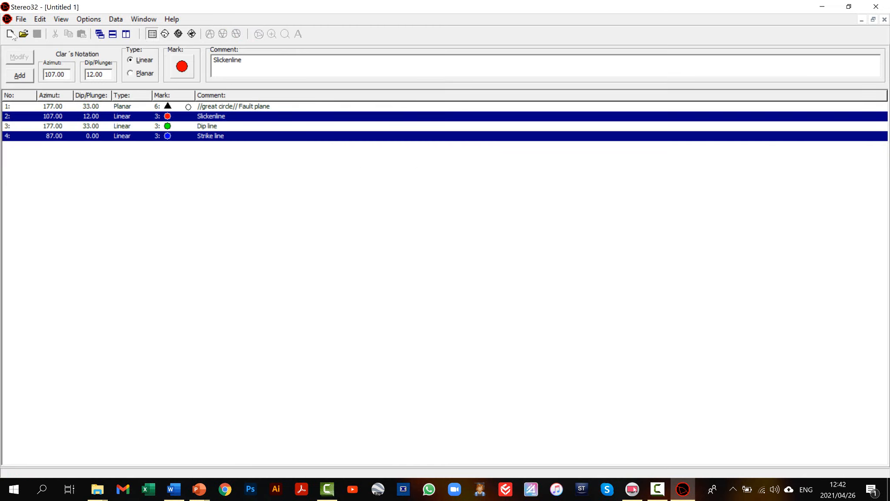
left_click(115, 19)
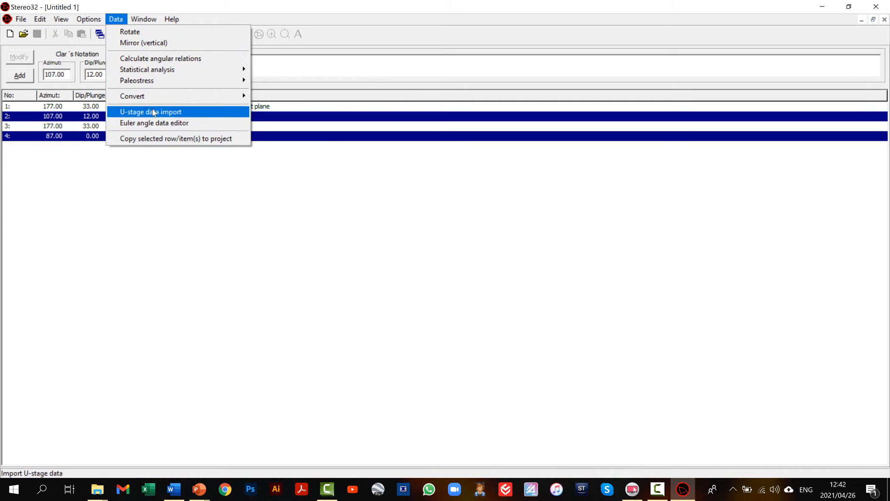
mouse_move(147, 98)
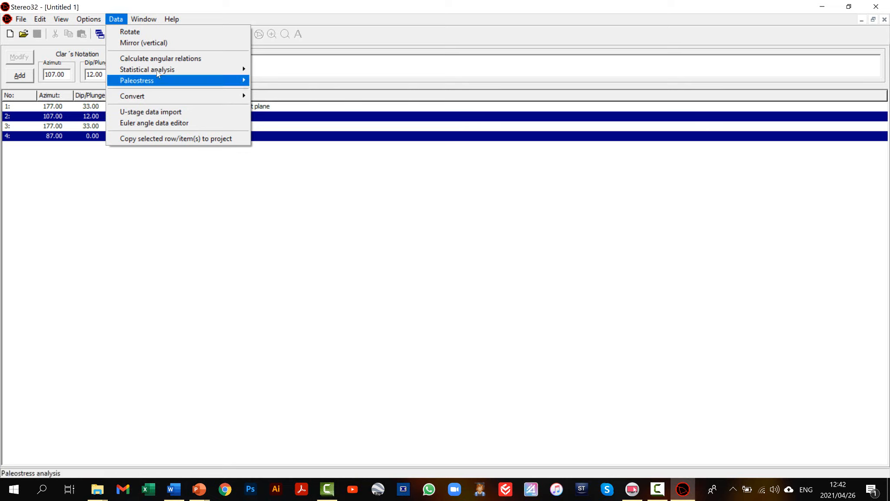
mouse_move(157, 72)
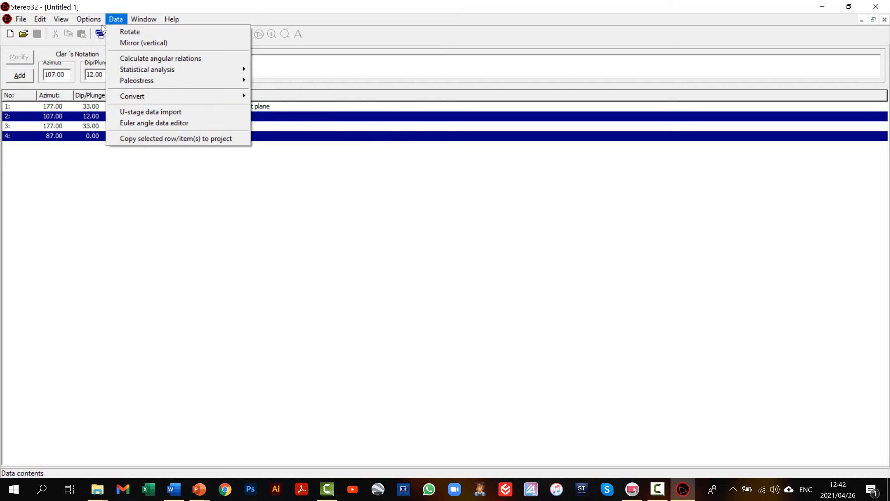
mouse_move(41, 19)
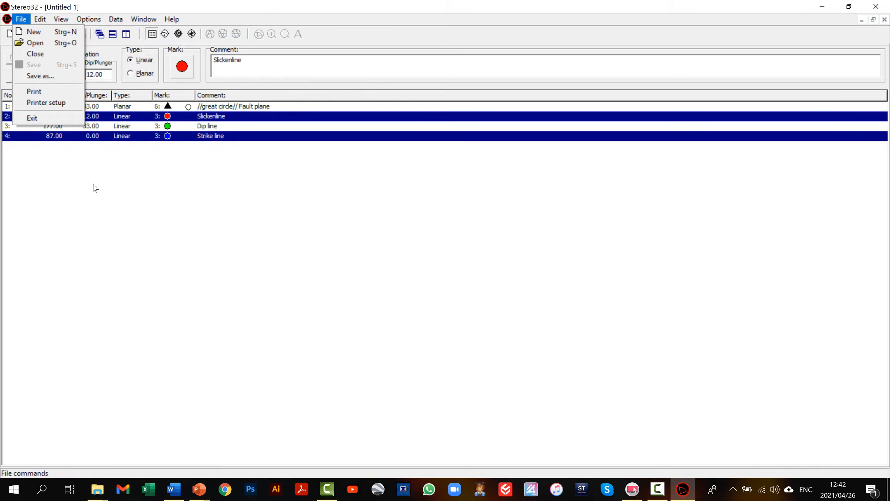
left_click(106, 173)
Check which file types the stereonet chart can be saved as, and leave without saving.
left_click(165, 34)
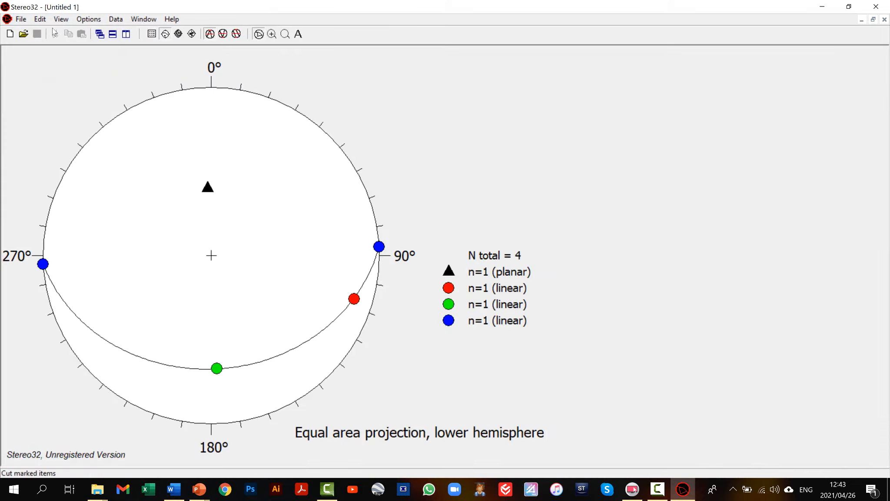
left_click(36, 18)
left_click(36, 17)
left_click(40, 19)
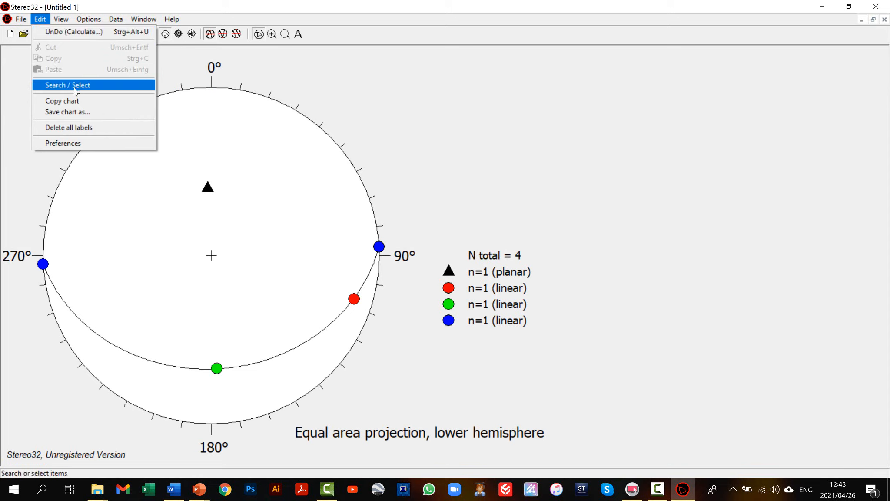
left_click(73, 113)
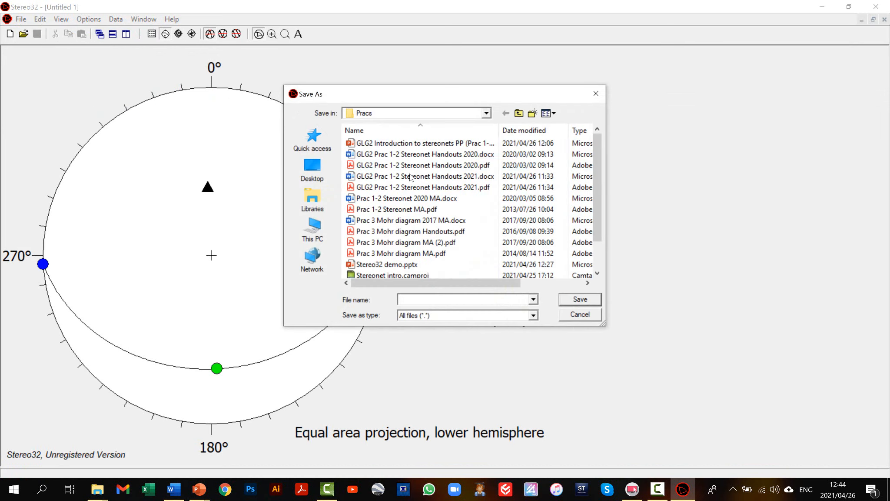
left_click(493, 321)
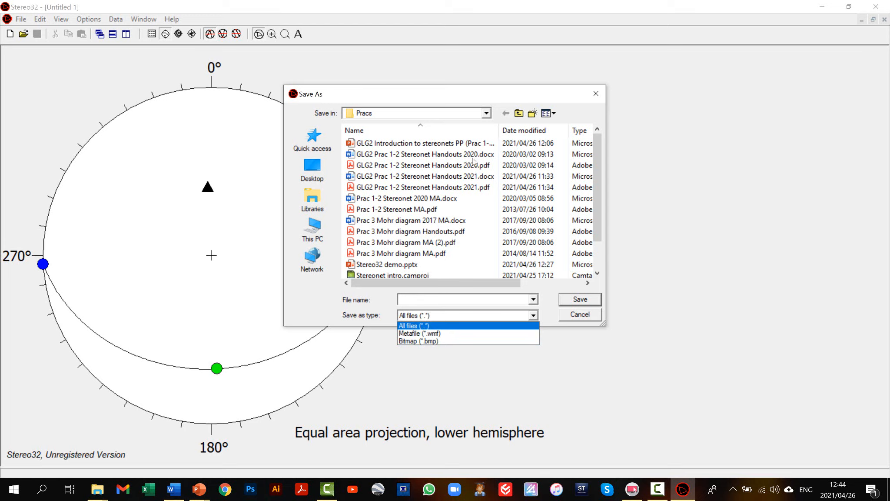
left_click(585, 316)
left_click(585, 315)
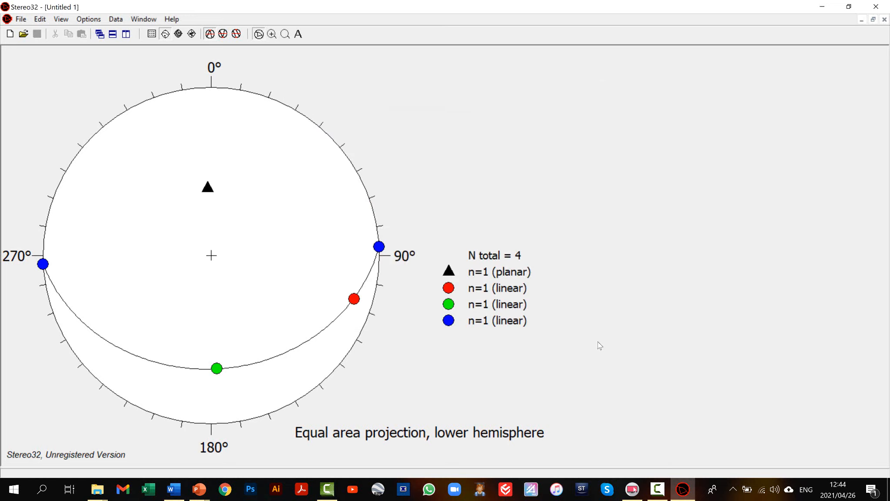